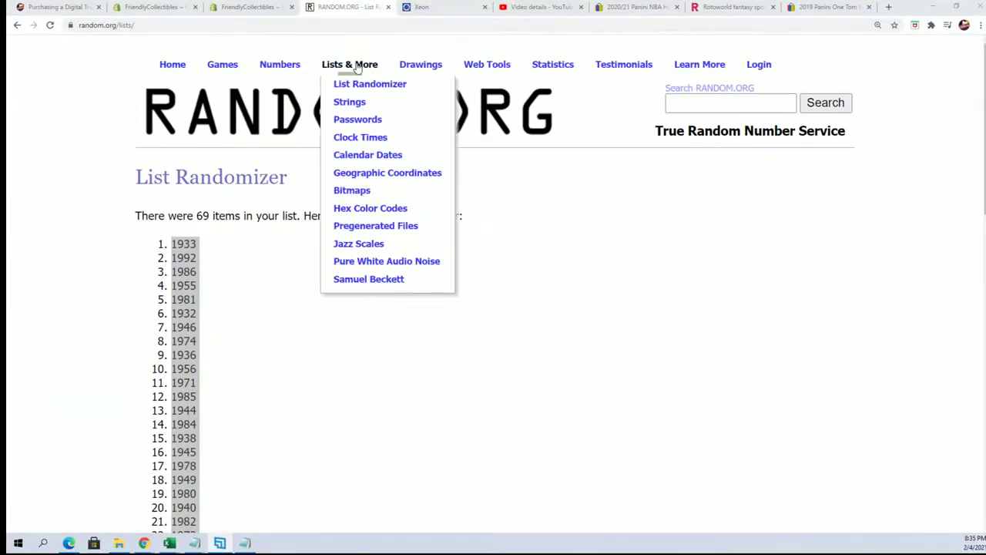
Open a blank List Randomizer form and copy the entrant names from Notepad for pasting.
{"action": "left_click", "coordinate": [370, 84]}
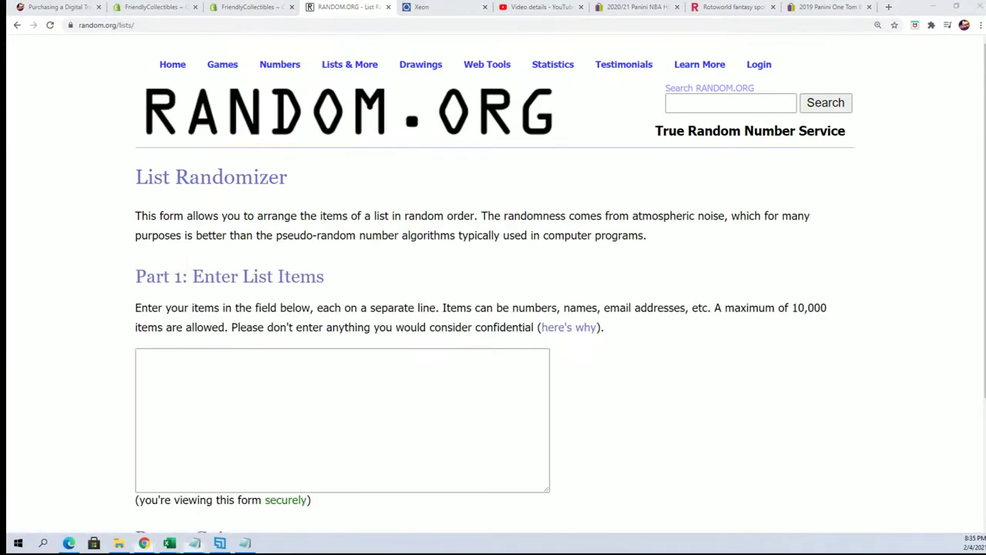
{"action": "key", "text": "alt+Tab"}
{"action": "left_click_drag", "start_coordinate": [646, 327], "coordinate": [575, 164]}
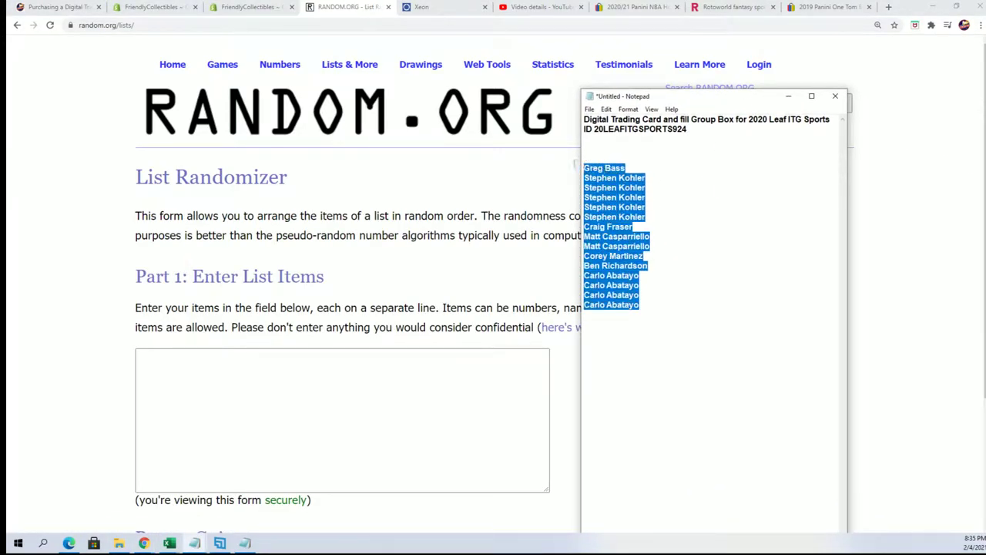
{"action": "right_click", "coordinate": [620, 189]}
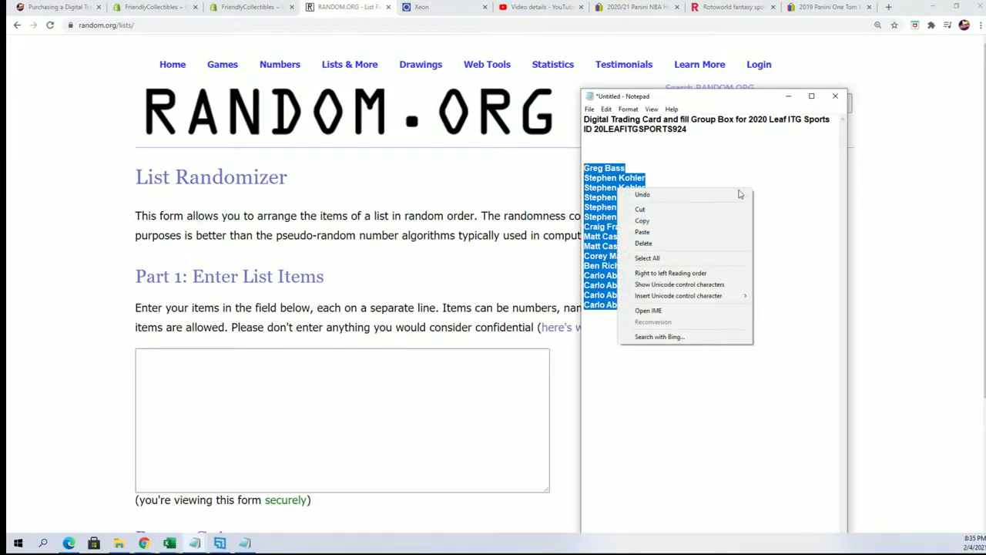
{"action": "left_click", "coordinate": [648, 222]}
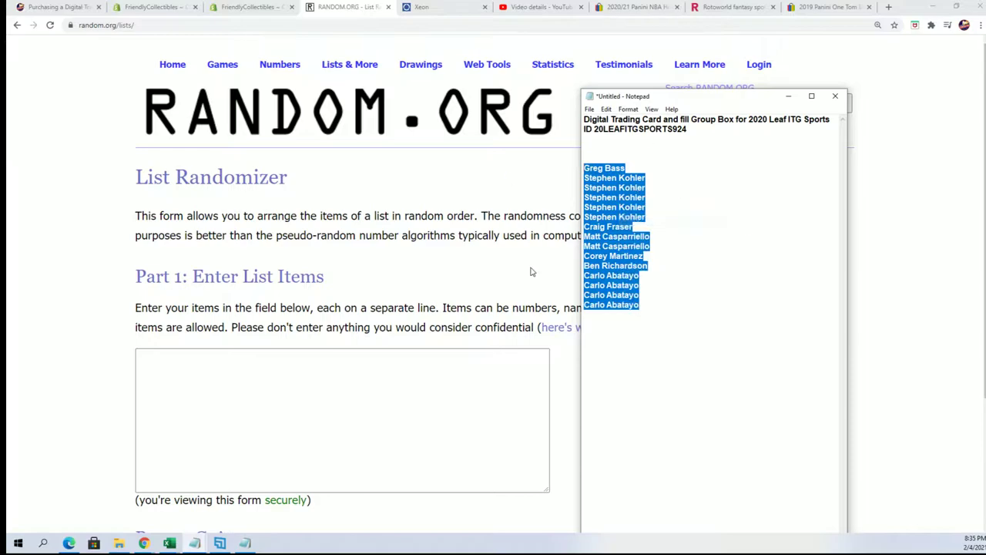
{"action": "left_click", "coordinate": [260, 366]}
{"action": "right_click", "coordinate": [228, 370]}
Paste the 15 entrant names, randomize them, then reshuffle five more times.
{"action": "left_click", "coordinate": [264, 445]}
{"action": "scroll", "coordinate": [599, 427], "scroll_direction": "down", "scroll_amount": 2}
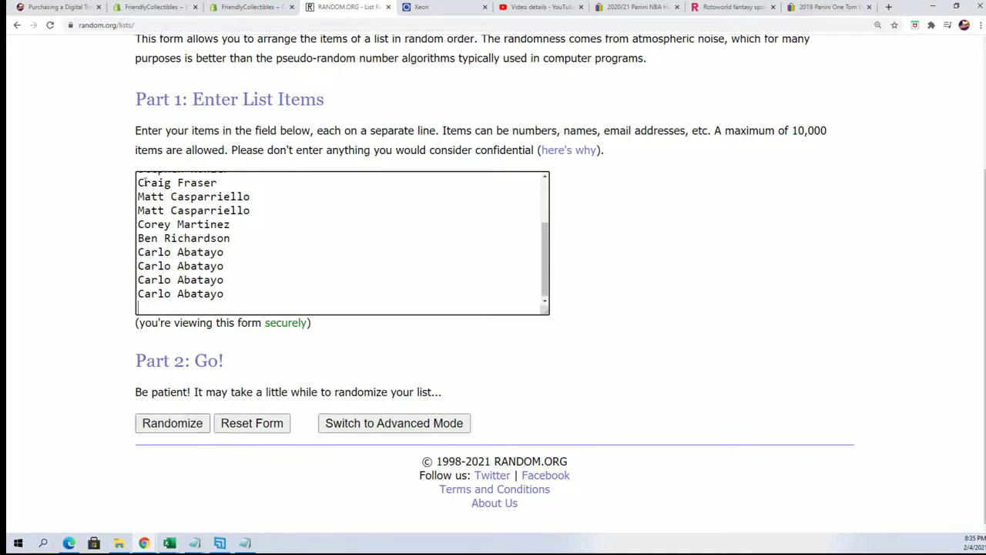
{"action": "left_click", "coordinate": [170, 429]}
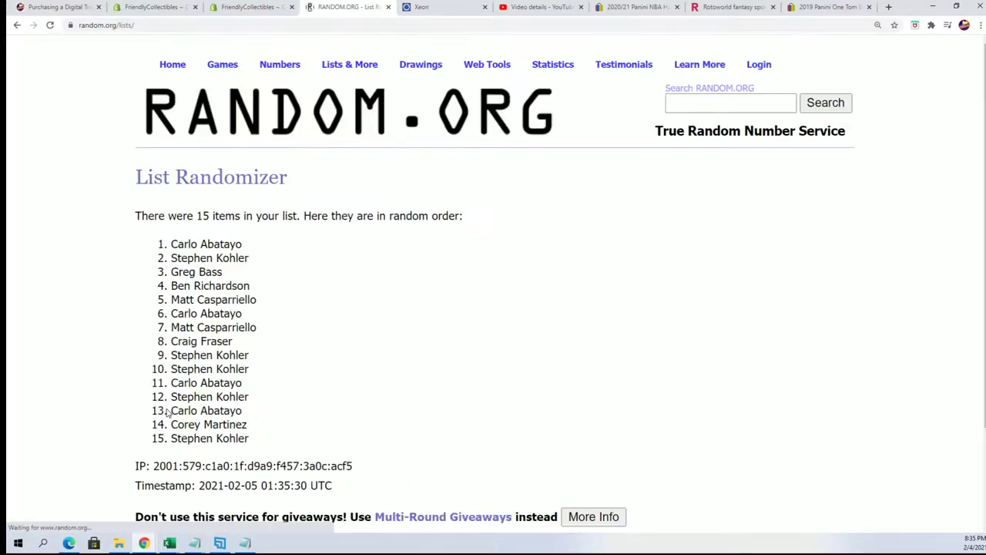
{"action": "scroll", "coordinate": [174, 407], "scroll_direction": "down", "scroll_amount": 2}
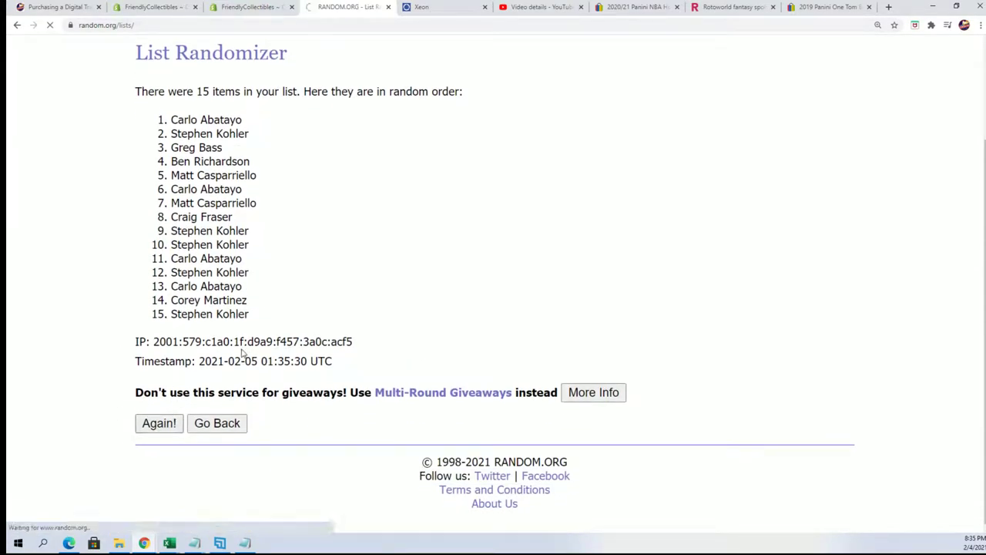
{"action": "left_click", "coordinate": [159, 423]}
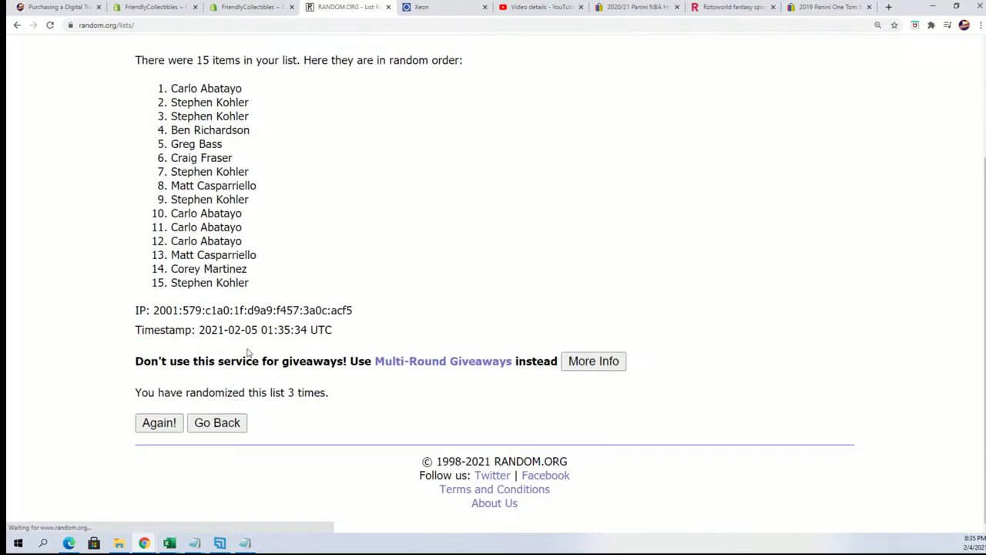
{"action": "left_click", "coordinate": [166, 422]}
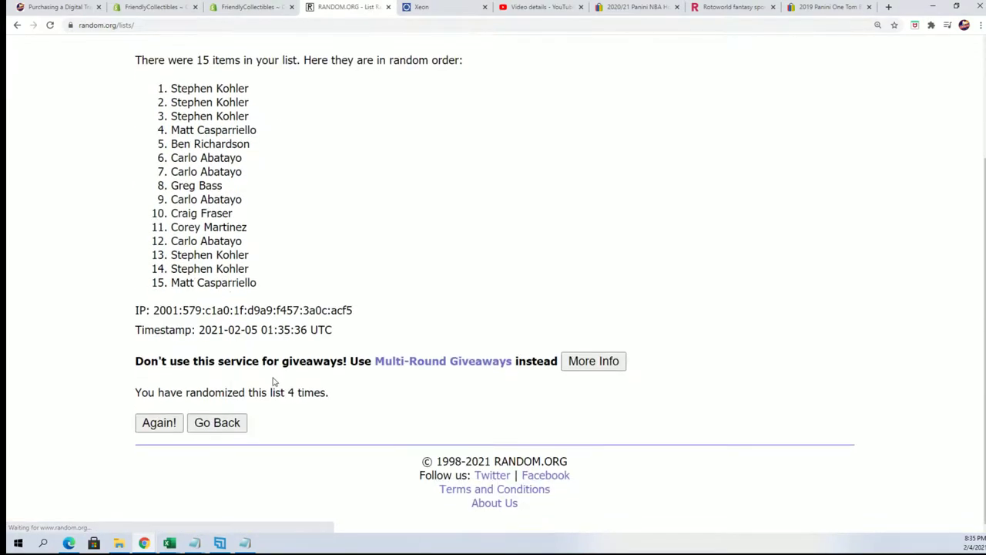
{"action": "left_click", "coordinate": [159, 428]}
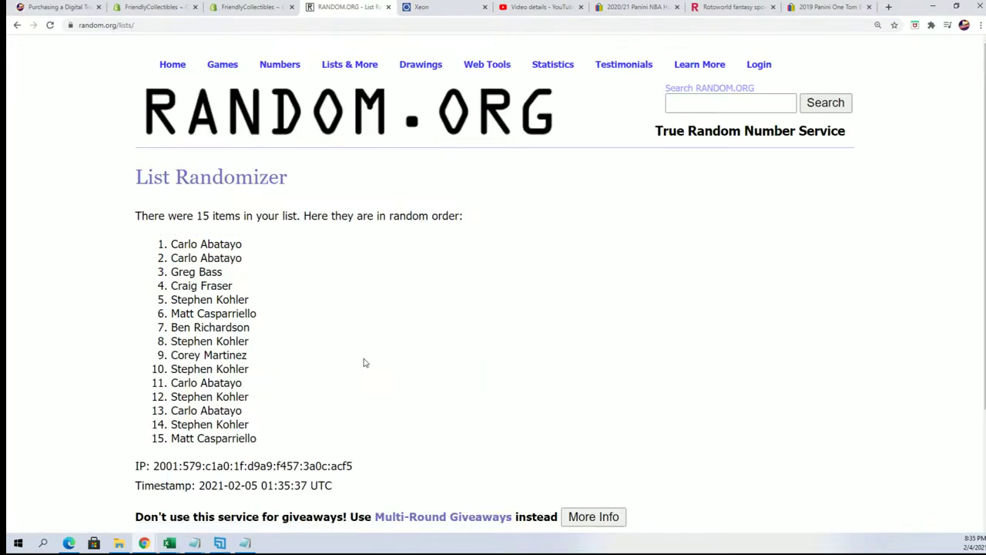
{"action": "scroll", "coordinate": [324, 386], "scroll_direction": "down", "scroll_amount": 2}
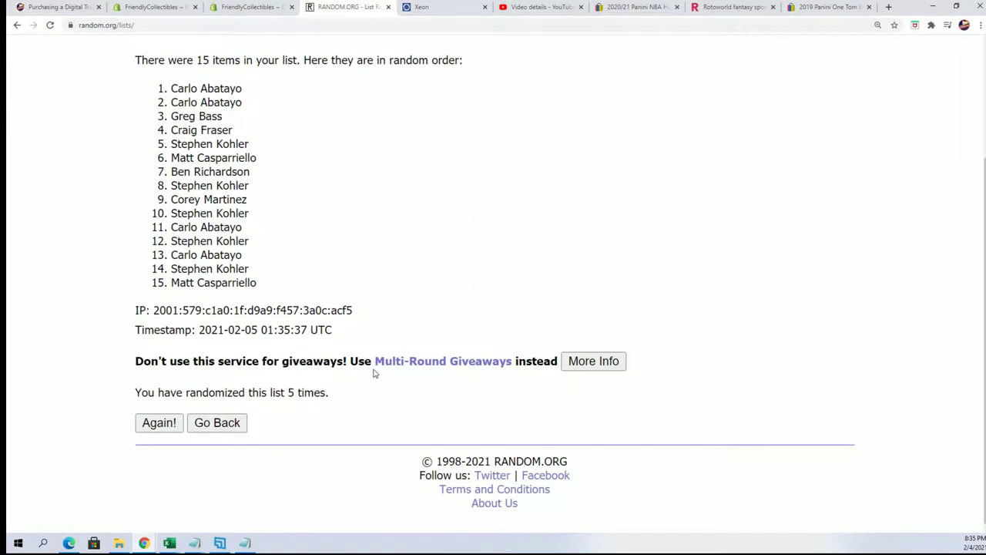
{"action": "left_click", "coordinate": [171, 426]}
{"action": "scroll", "coordinate": [305, 408], "scroll_direction": "down", "scroll_amount": 2}
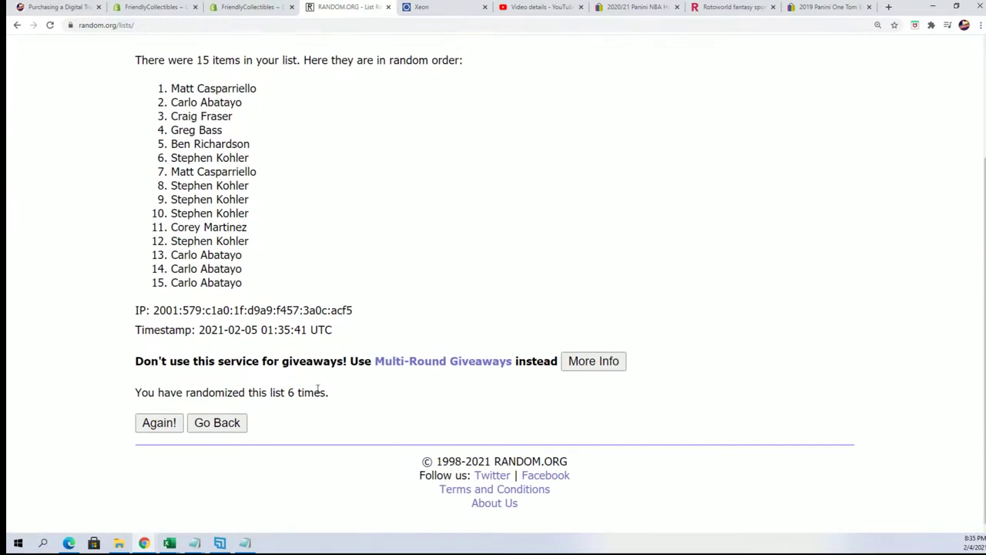
{"action": "left_click", "coordinate": [163, 423]}
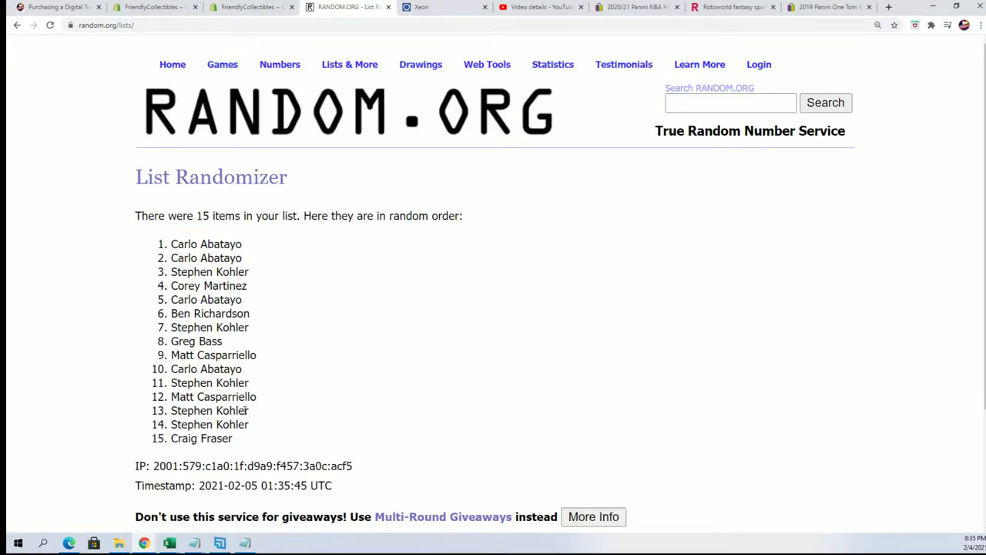
Copy names 1–5 from the final shuffle and switch to Notepad.
{"action": "left_click_drag", "start_coordinate": [262, 299], "coordinate": [160, 245]}
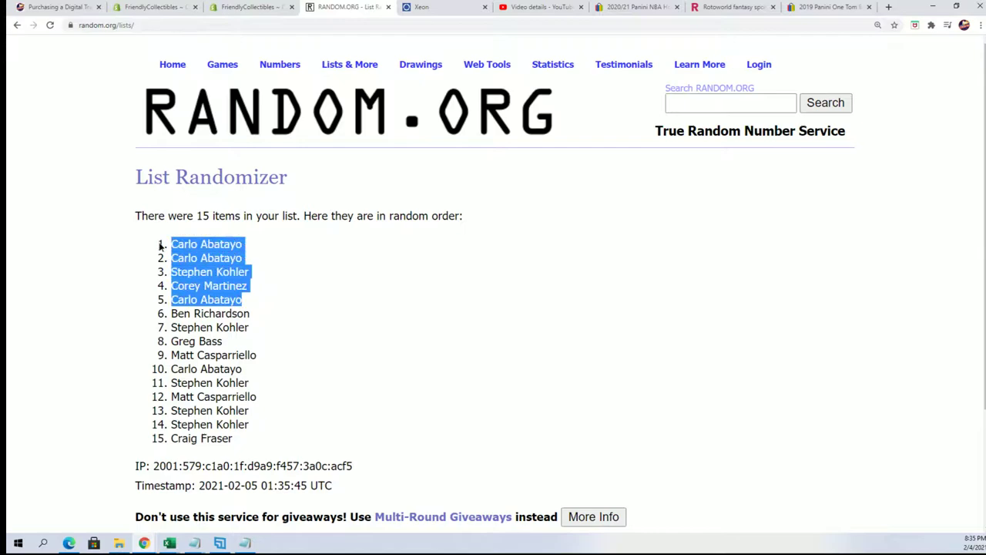
{"action": "right_click", "coordinate": [198, 243]}
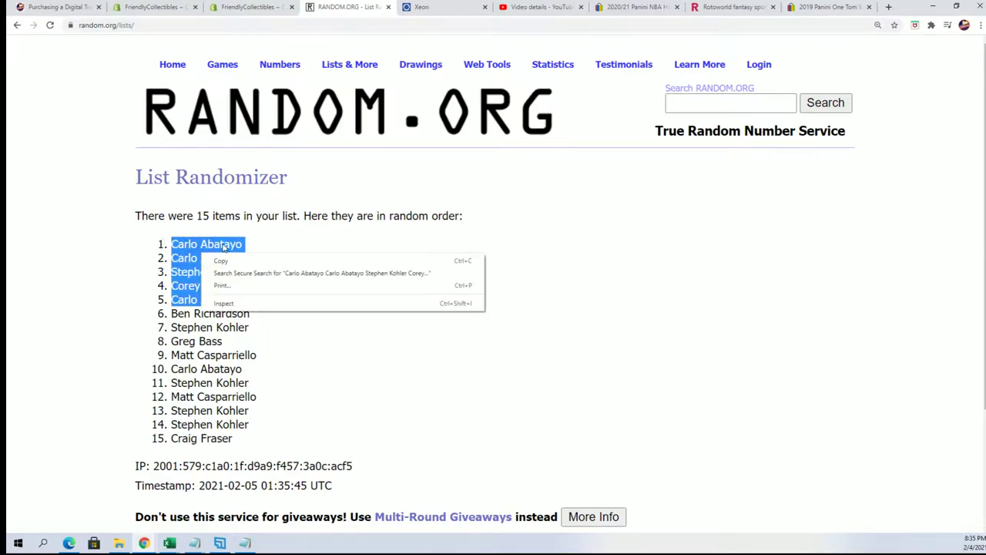
{"action": "left_click", "coordinate": [235, 260]}
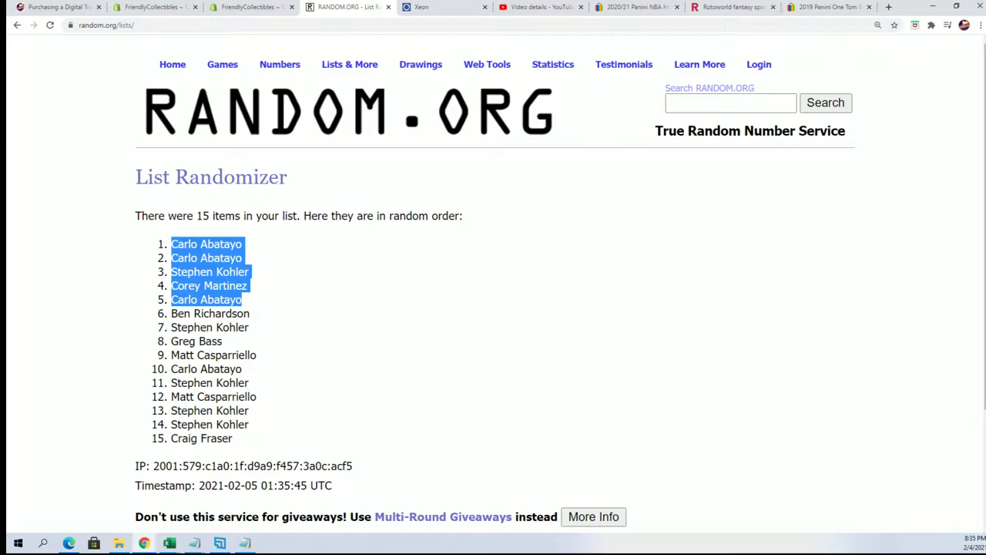
{"action": "key", "text": "alt+Tab"}
{"action": "key", "text": "alt+Tab"}
{"action": "key", "text": "alt+Tab"}
{"action": "key", "text": "alt+Tab"}
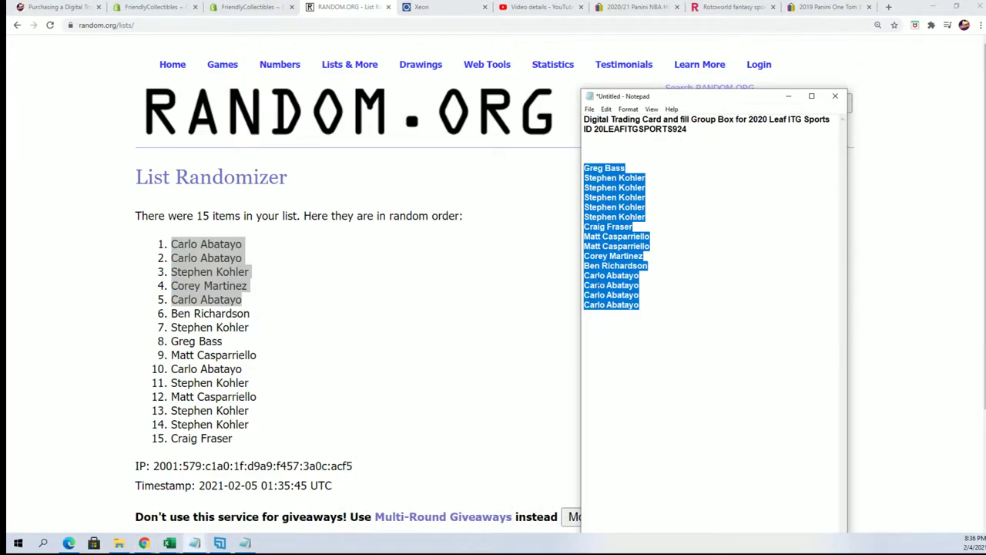
Paste the five winners beneath the Notepad entrant list and return to the browser.
{"action": "left_click", "coordinate": [669, 302]}
{"action": "key", "text": "ctrl+v"}
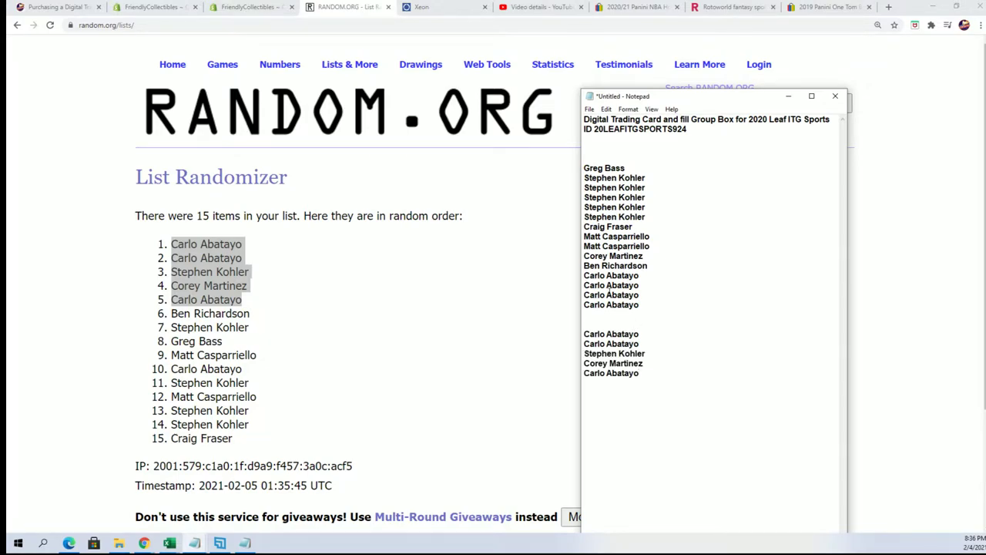
{"action": "left_click", "coordinate": [144, 237]}
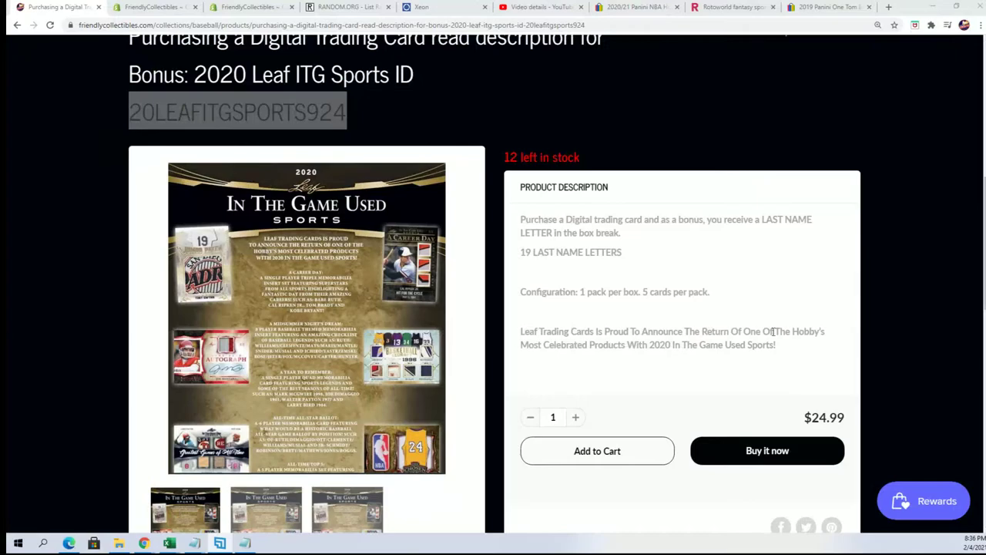
{"action": "left_click_drag", "start_coordinate": [629, 256], "coordinate": [510, 261]}
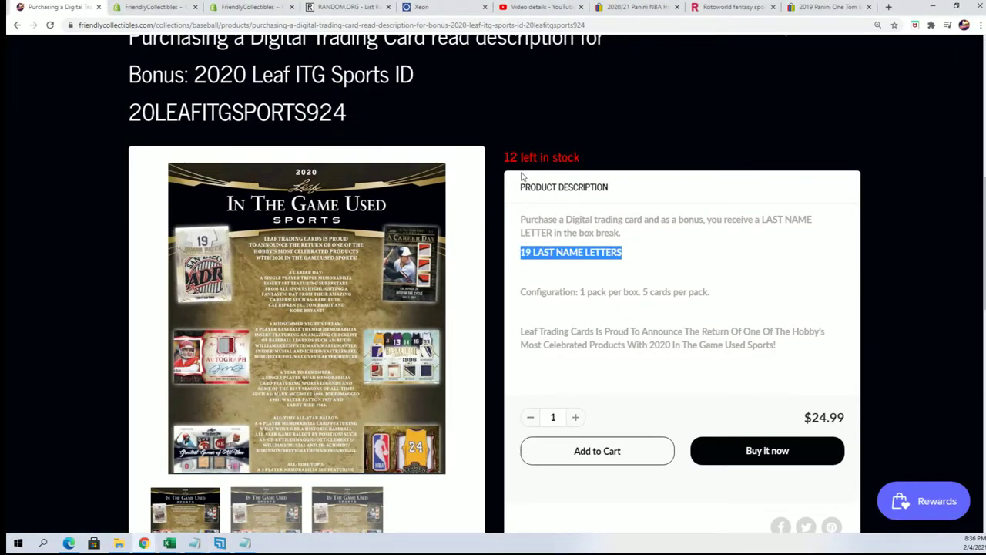
{"action": "mouse_move", "coordinate": [501, 159]}
{"action": "left_mouse_down"}
{"action": "mouse_move", "coordinate": [590, 146]}
{"action": "mouse_move", "coordinate": [443, 161]}
{"action": "left_mouse_up"}
{"action": "left_click", "coordinate": [642, 218]}
{"action": "left_click", "coordinate": [443, 160]}
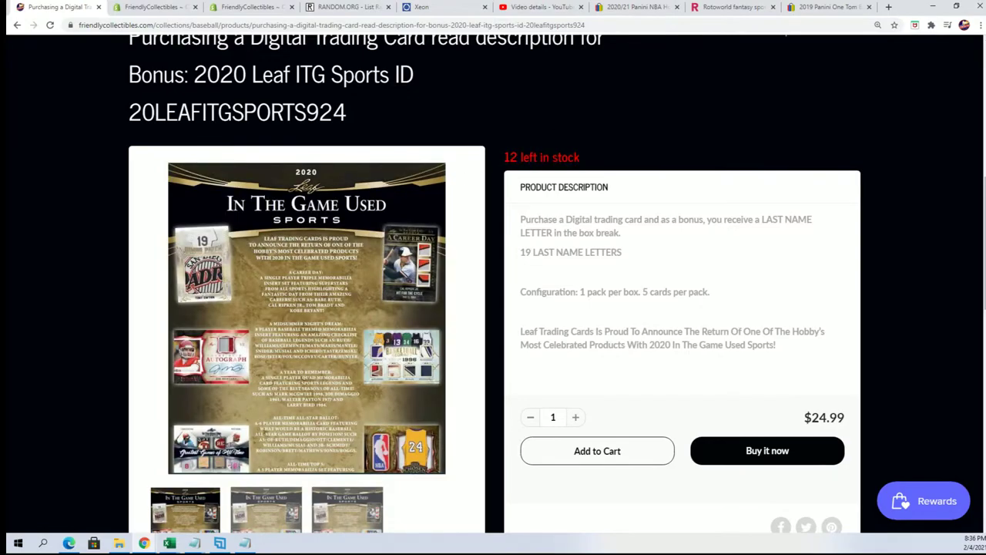